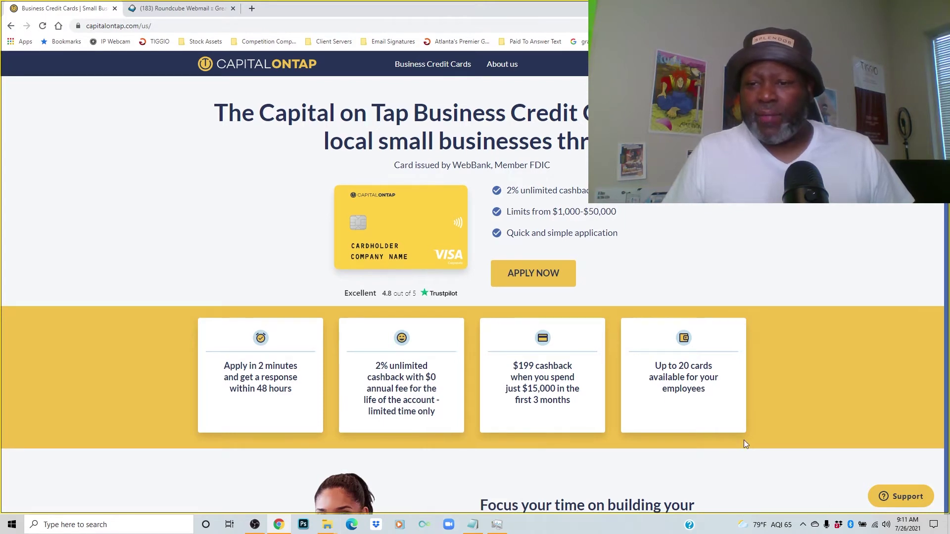
scroll(745, 443, down, 3)
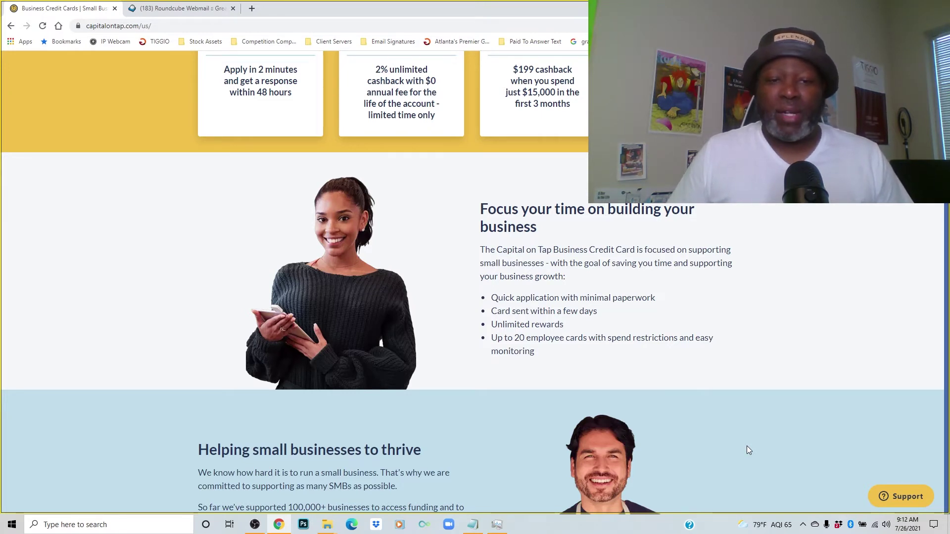
scroll(746, 451, down, 3)
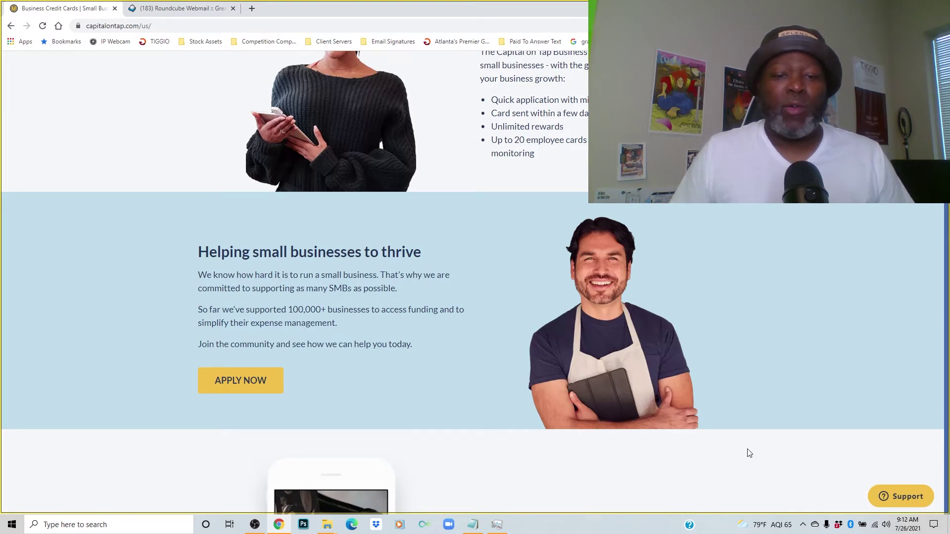
scroll(748, 453, down, 2)
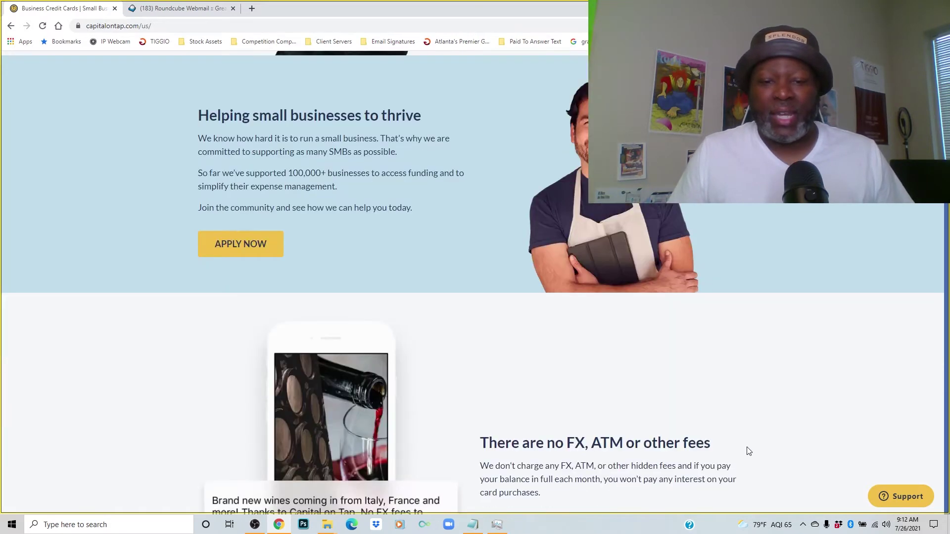
scroll(748, 452, down, 2)
scroll(748, 449, down, 1)
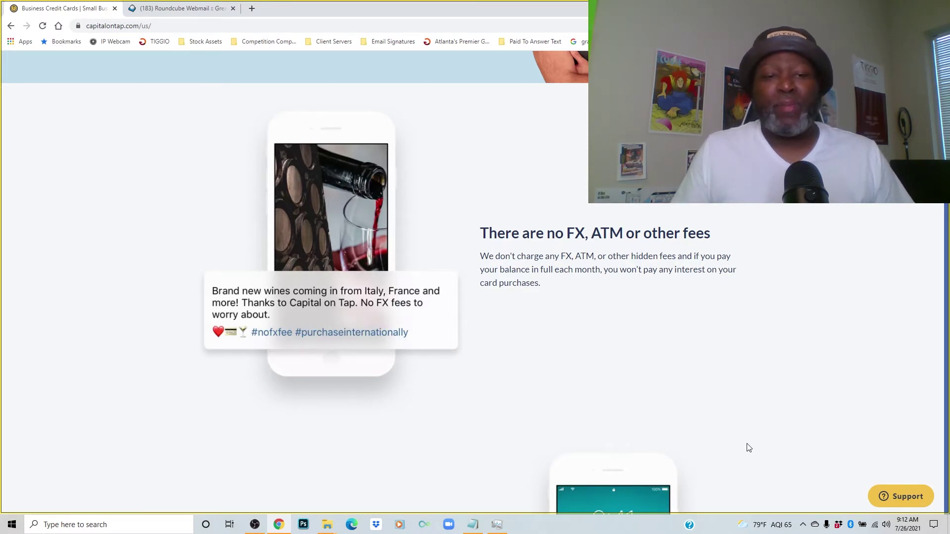
scroll(725, 356, down, 2)
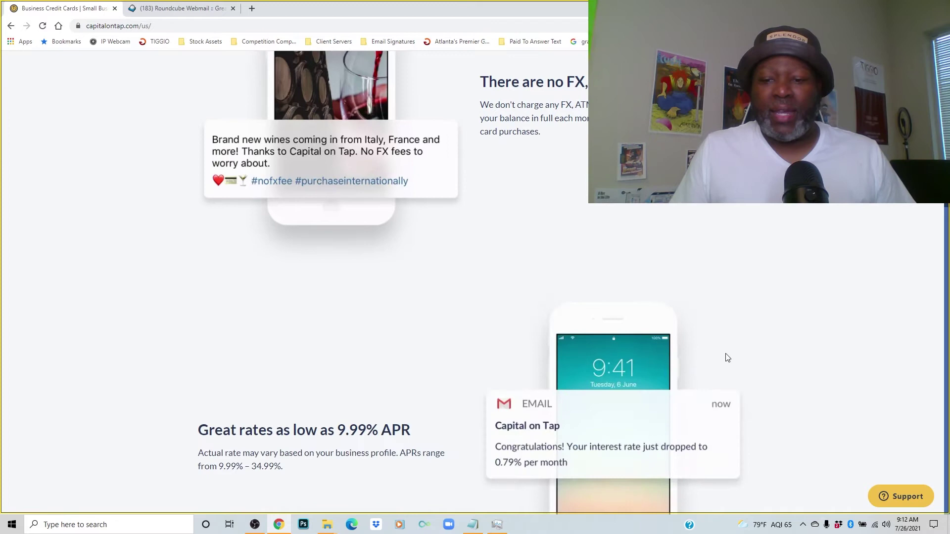
scroll(730, 361, down, 3)
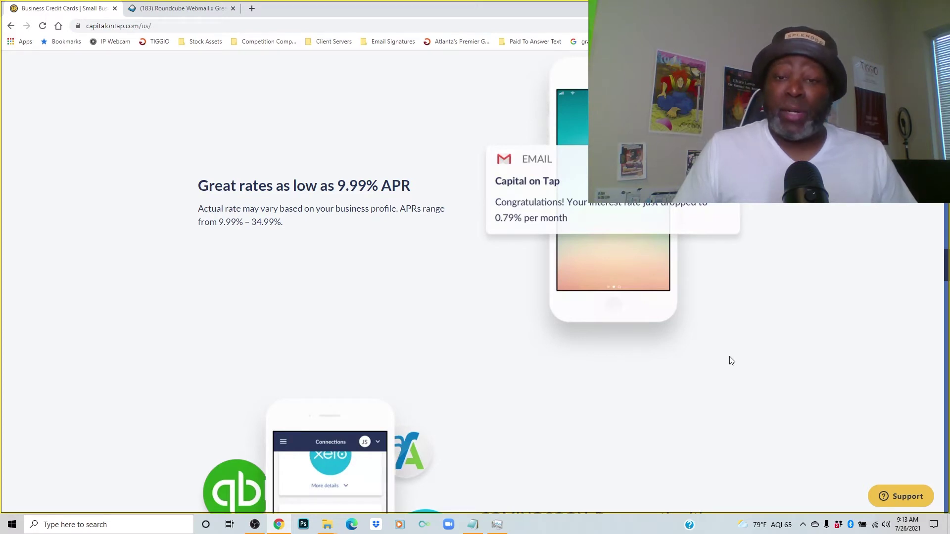
scroll(731, 360, down, 3)
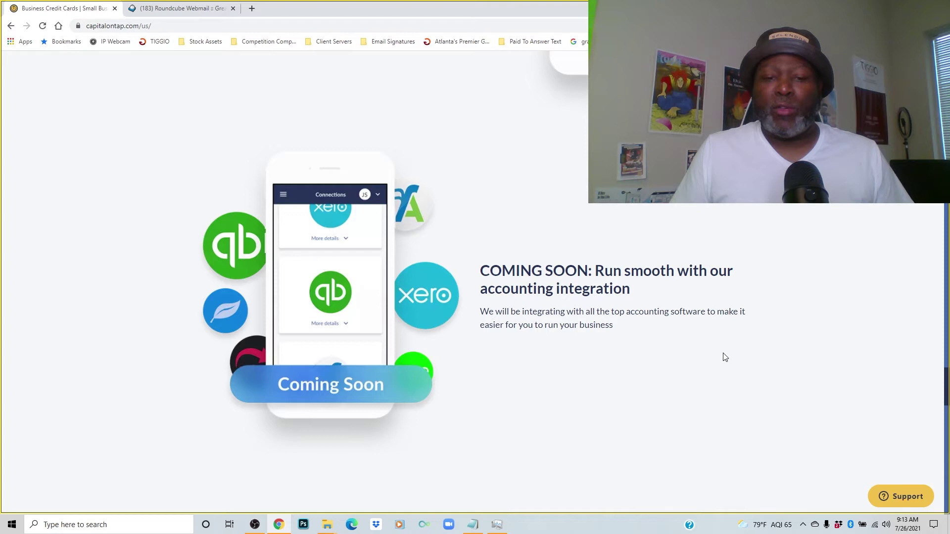
scroll(724, 356, down, 3)
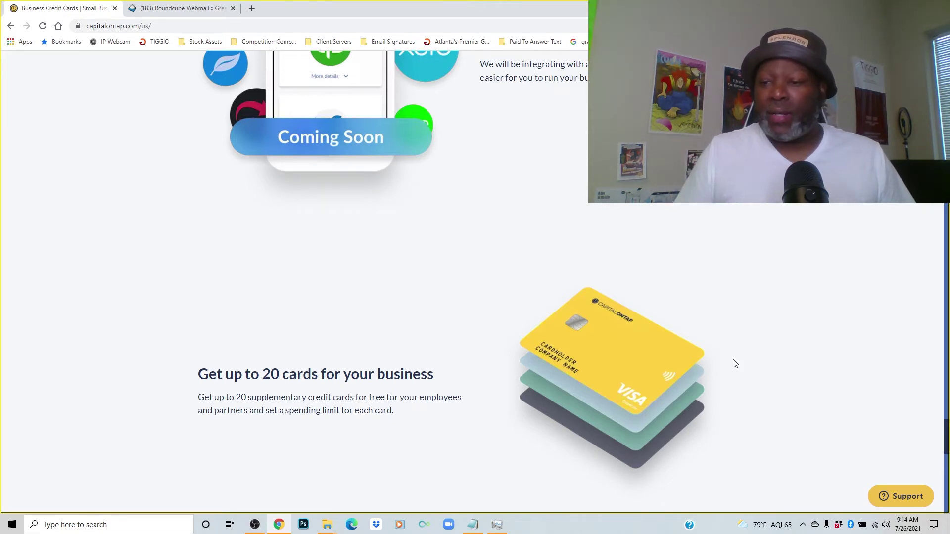
scroll(689, 366, down, 1)
scroll(688, 366, down, 1)
scroll(689, 366, down, 1)
scroll(691, 365, down, 2)
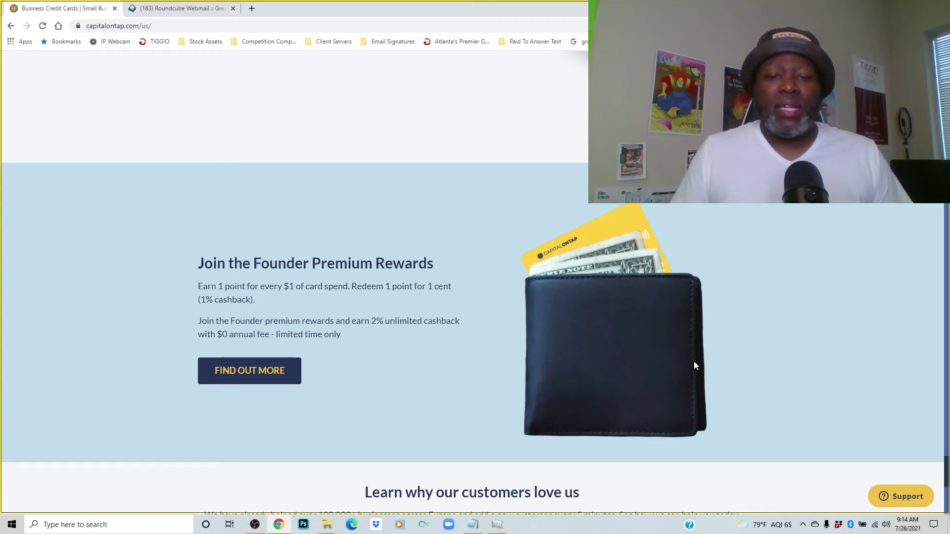
scroll(694, 364, down, 1)
scroll(694, 362, down, 2)
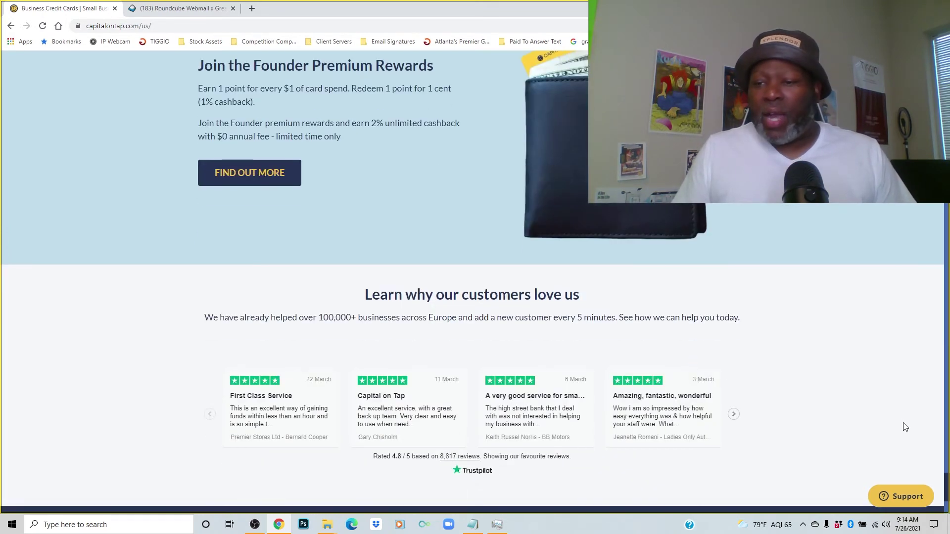
scroll(303, 328, up, 3)
scroll(304, 328, up, 3)
scroll(297, 329, up, 3)
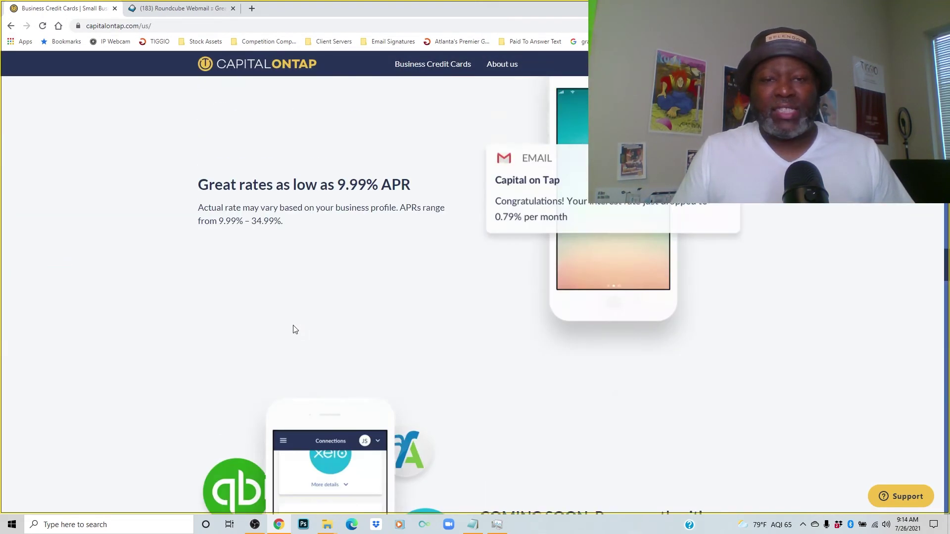
scroll(297, 329, up, 3)
scroll(281, 327, up, 3)
scroll(282, 327, up, 5)
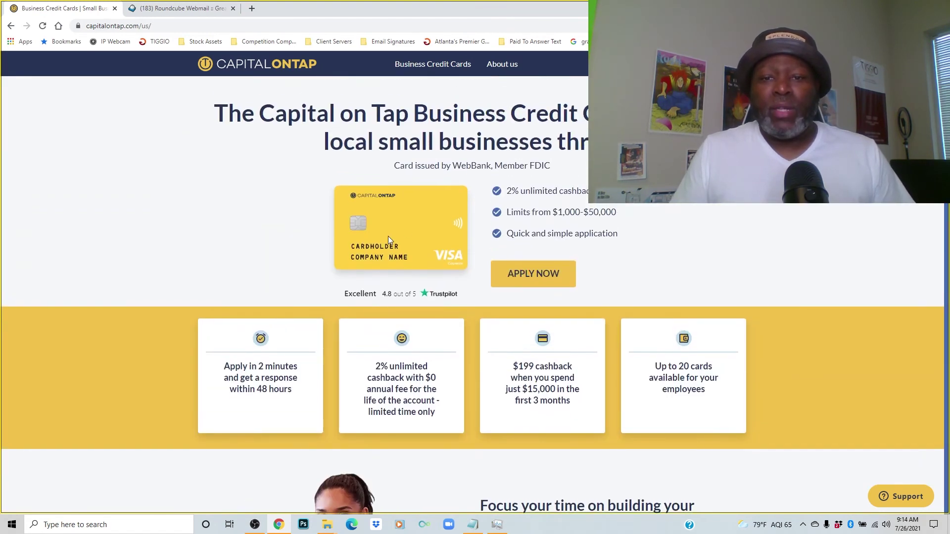
Step: Start the Capital on Tap business credit card application and keep waiting on the unresponsive page
click(549, 287)
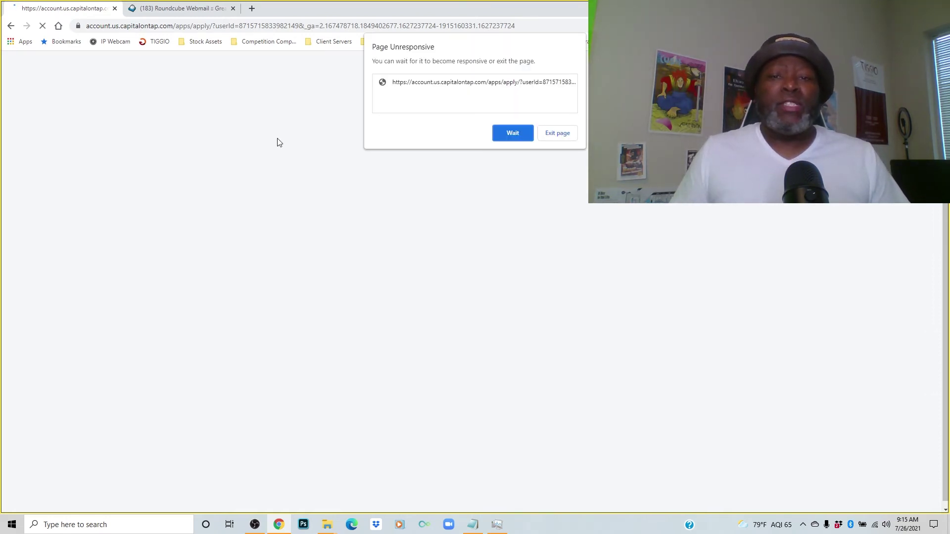
click(513, 136)
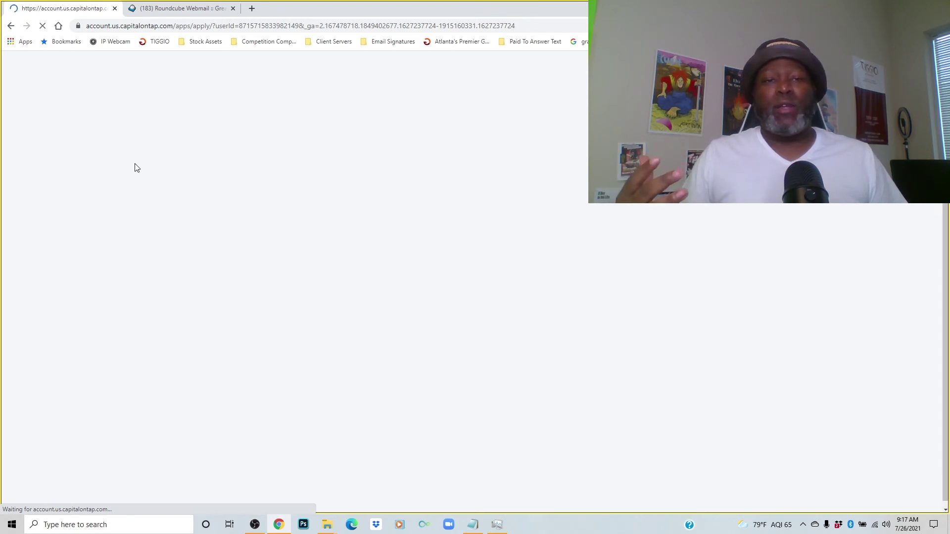
Step: Nudge the stalled Capital on Tap apply page until its spinner and footer appear
click(42, 25)
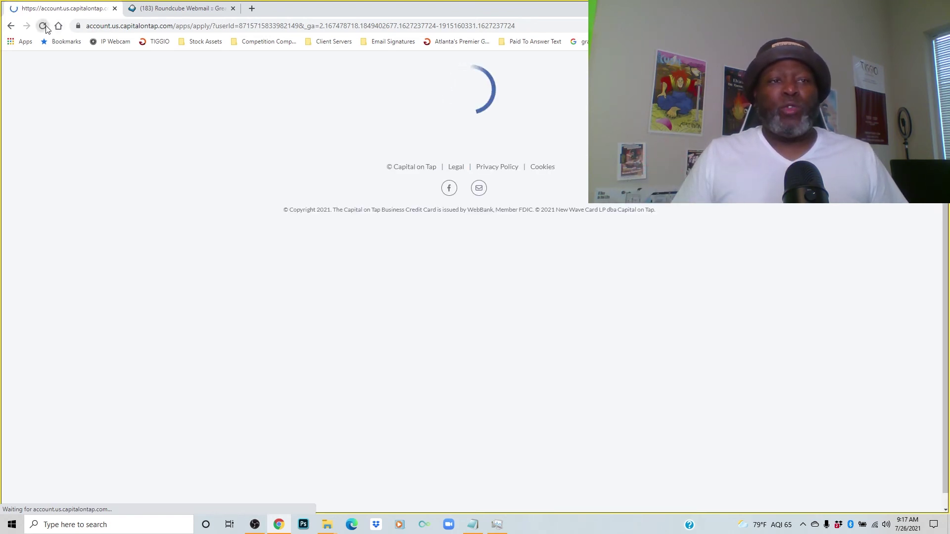
Step: Switch to the Roundcube Webmail tab showing the Capital on Tap $5,500 approval email
click(169, 9)
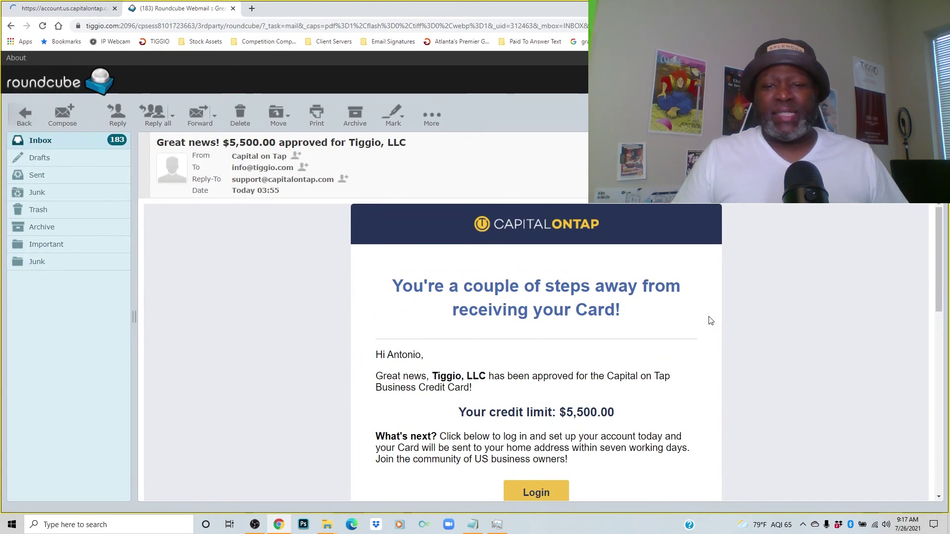
scroll(744, 333, down, 2)
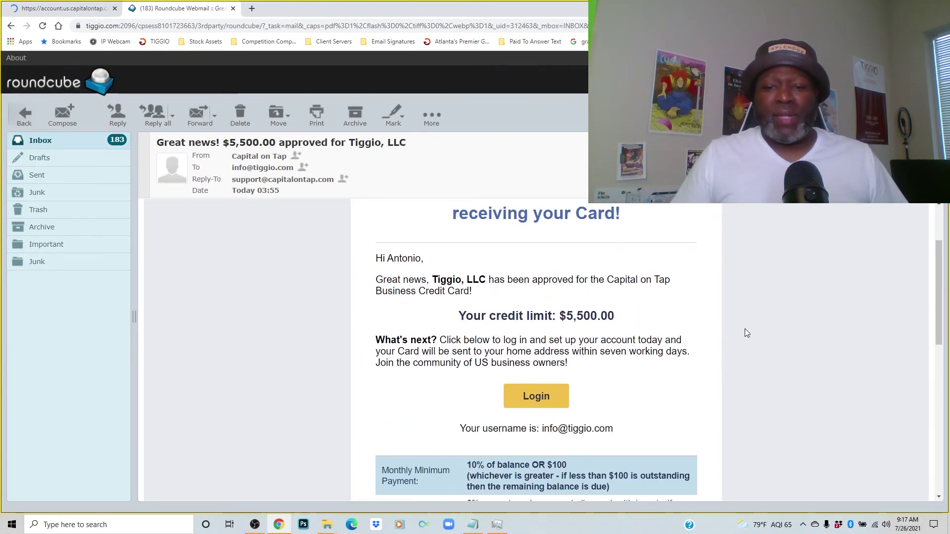
scroll(746, 335, up, 1)
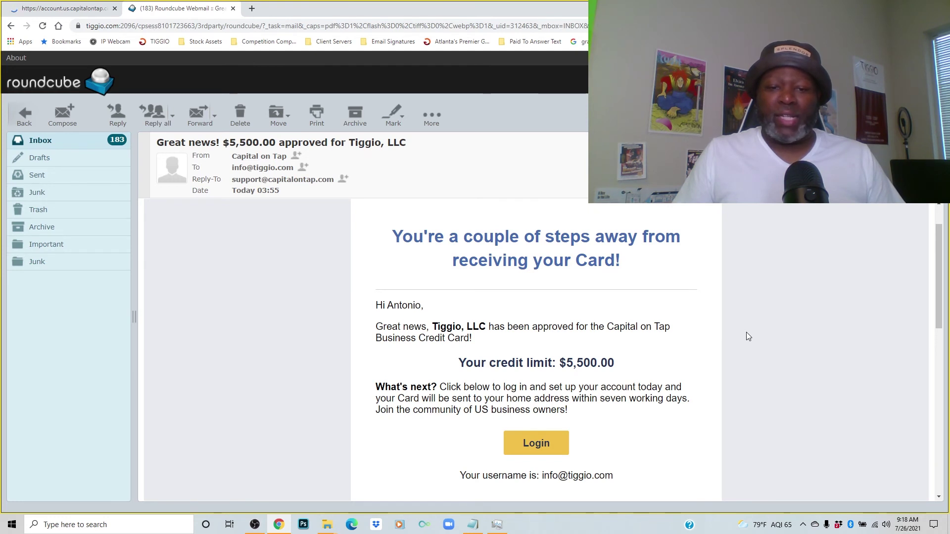
scroll(749, 340, down, 1)
scroll(749, 347, down, 1)
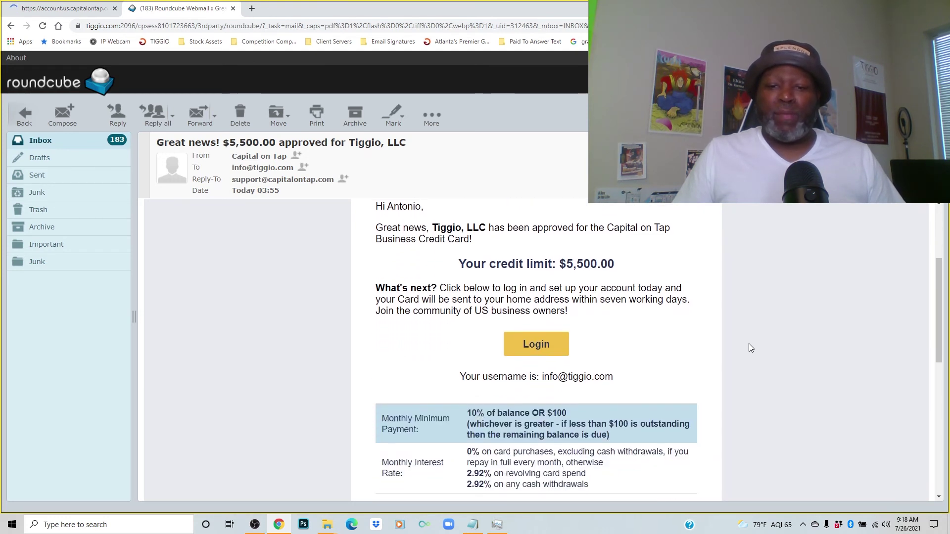
scroll(748, 343, down, 1)
scroll(744, 342, down, 1)
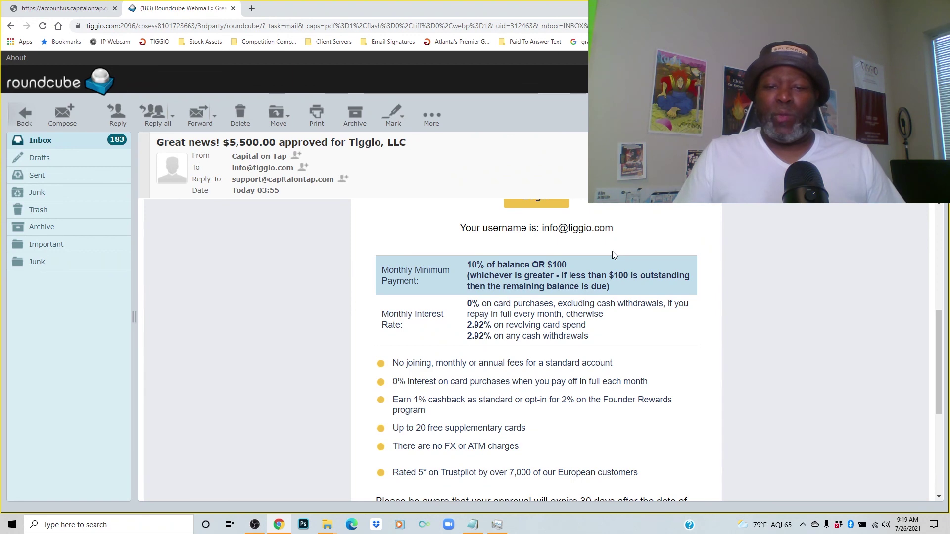
scroll(620, 260, down, 2)
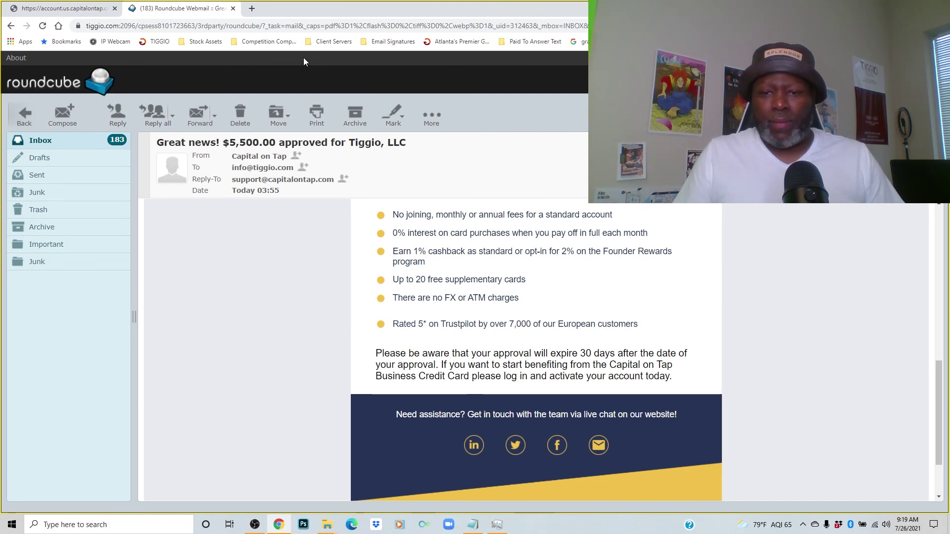
click(50, 8)
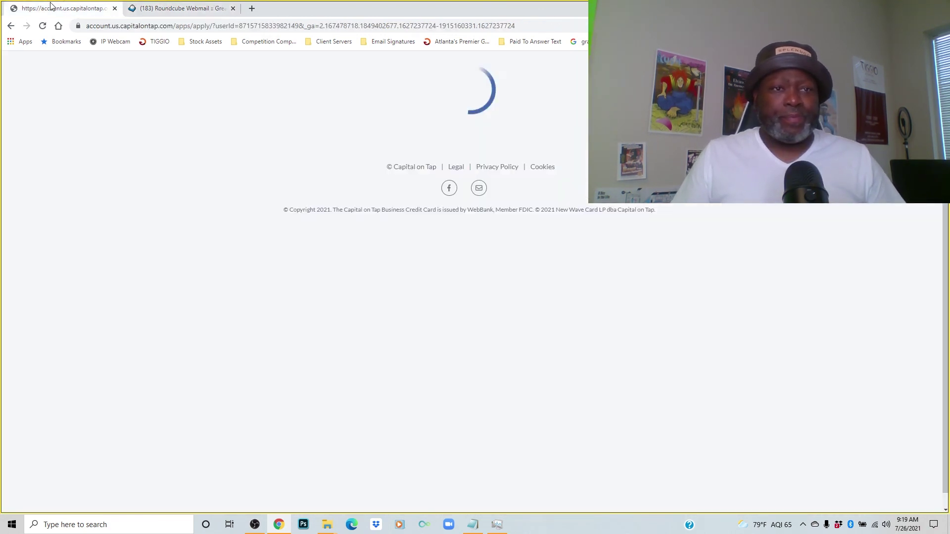
key(ctrl+Tab)
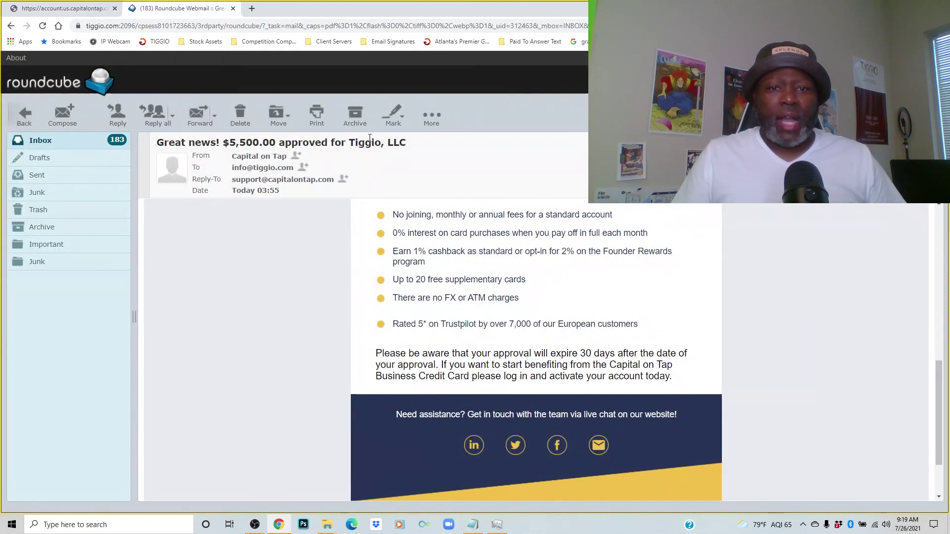